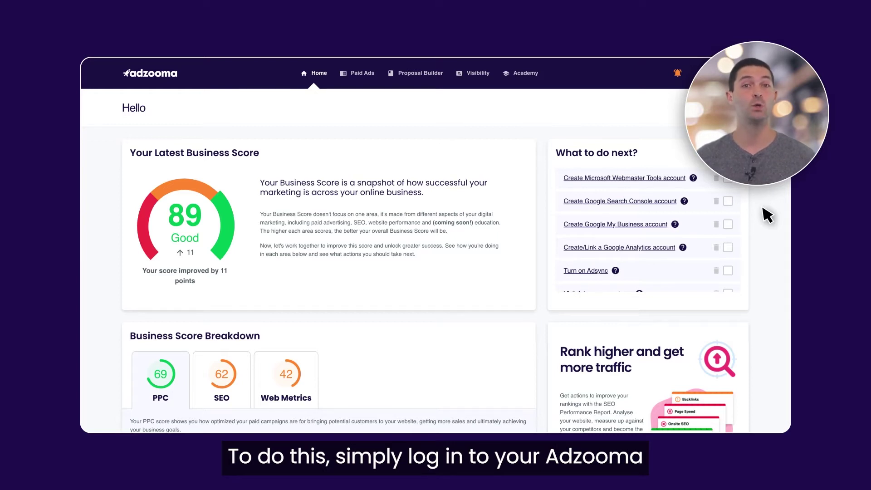
scroll(767, 215, down, 3)
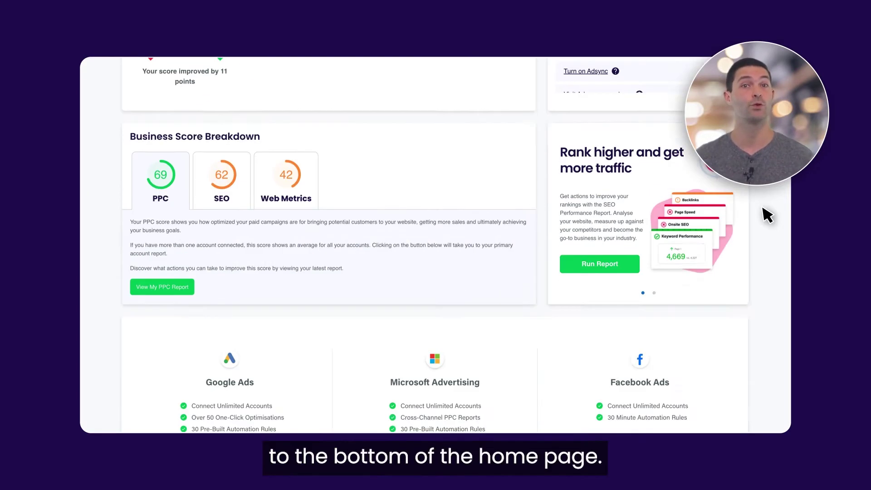
scroll(767, 215, down, 2)
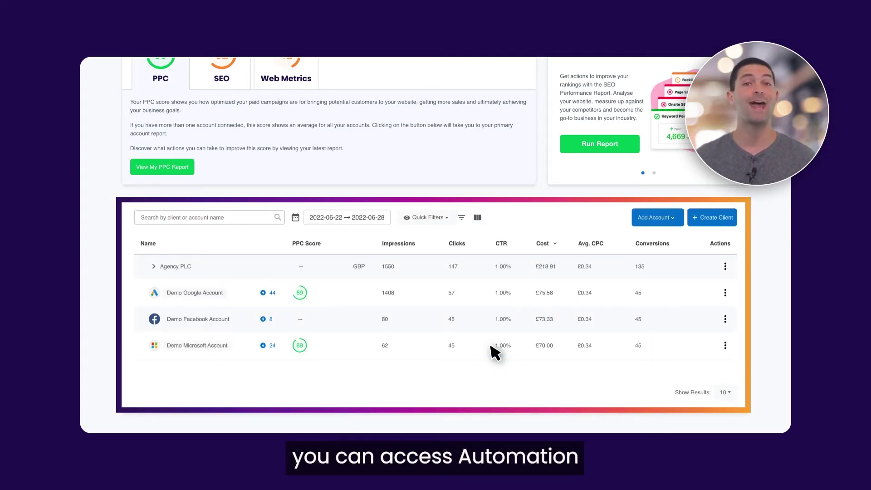
scroll(492, 350, up, 5)
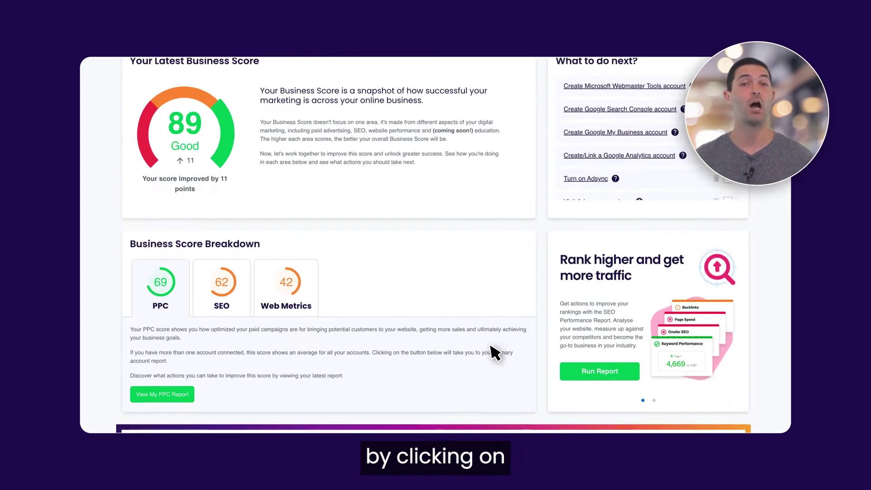
scroll(492, 351, up, 3)
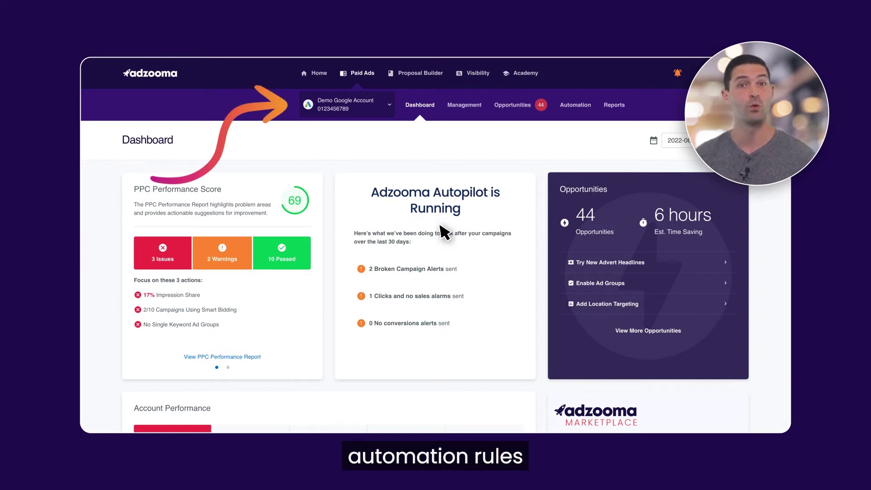
Check the ad account list without switching, then start a new rule from Automation.
click(390, 107)
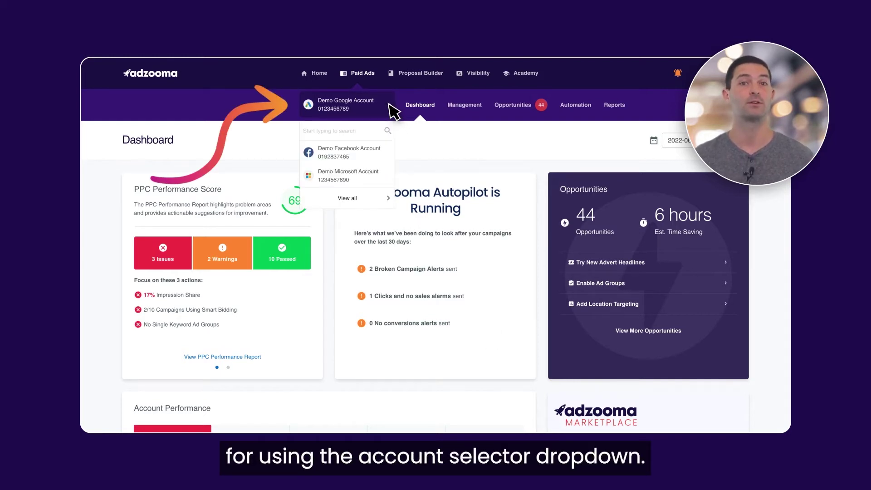
click(392, 109)
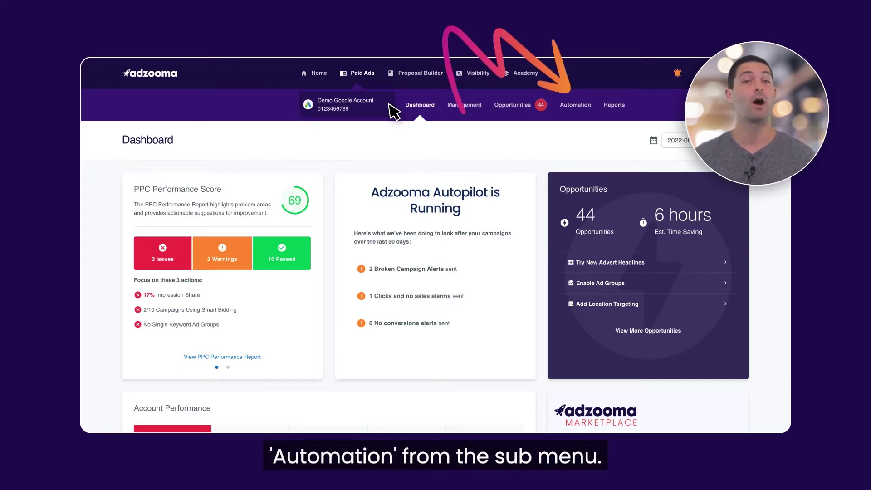
click(589, 106)
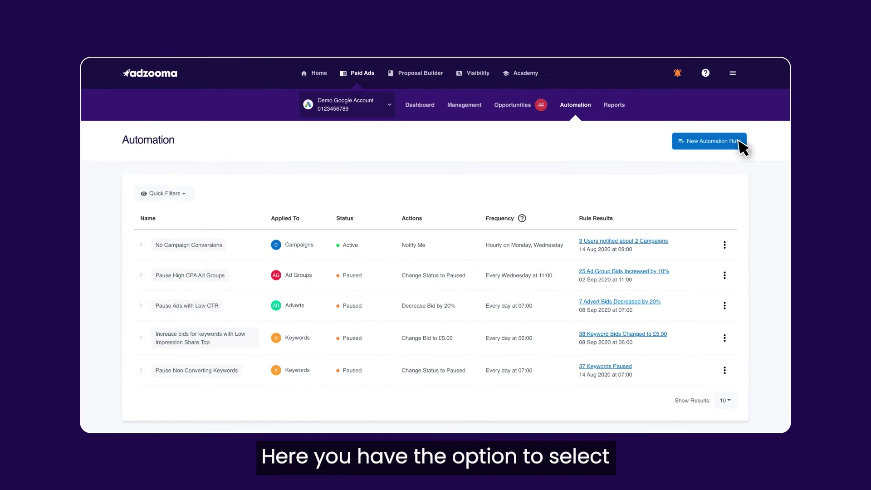
click(739, 144)
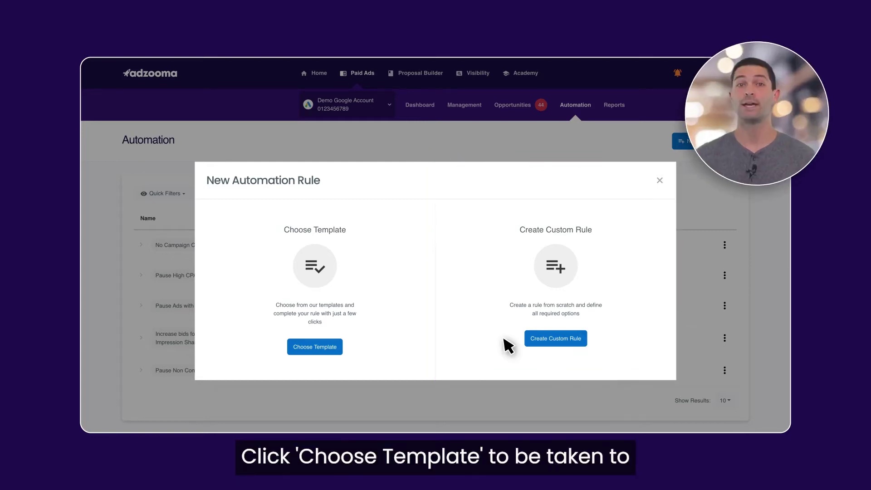
Choose the template option to browse pre-made automation rules.
click(337, 348)
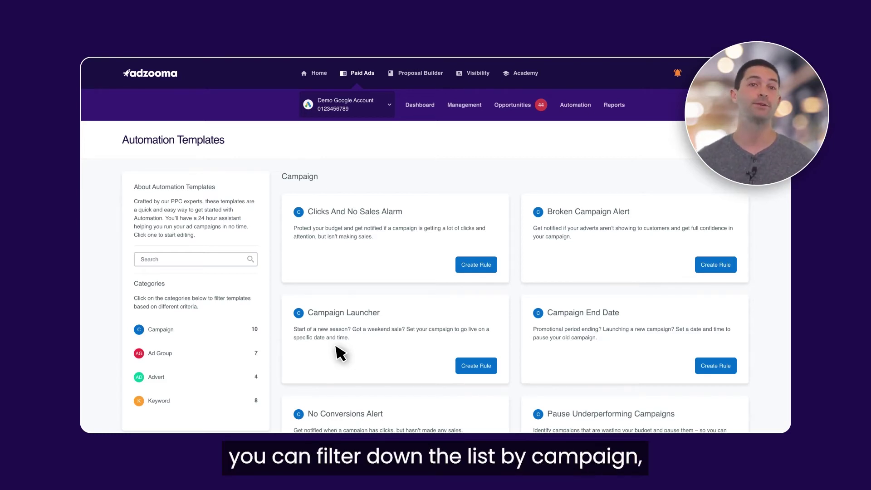
scroll(339, 352, down, 2)
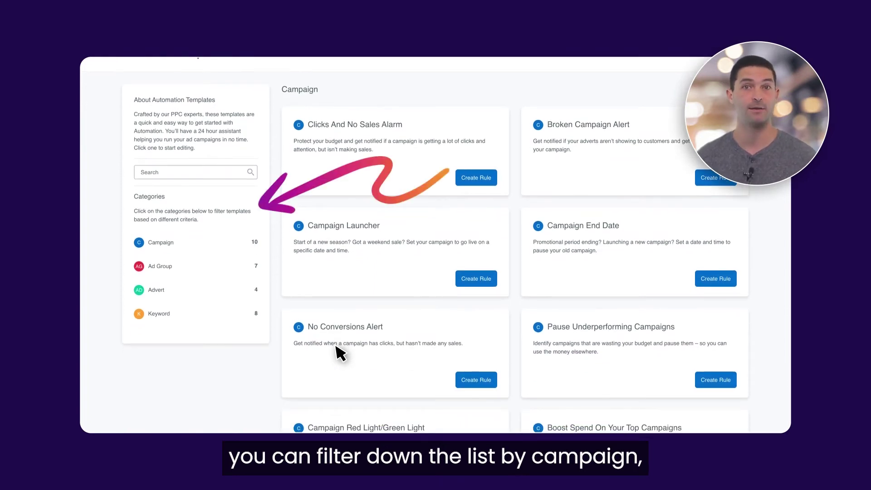
Toggle the Ad Group template filter, then search for 'Clicks and No Sales' and clear the search.
click(140, 266)
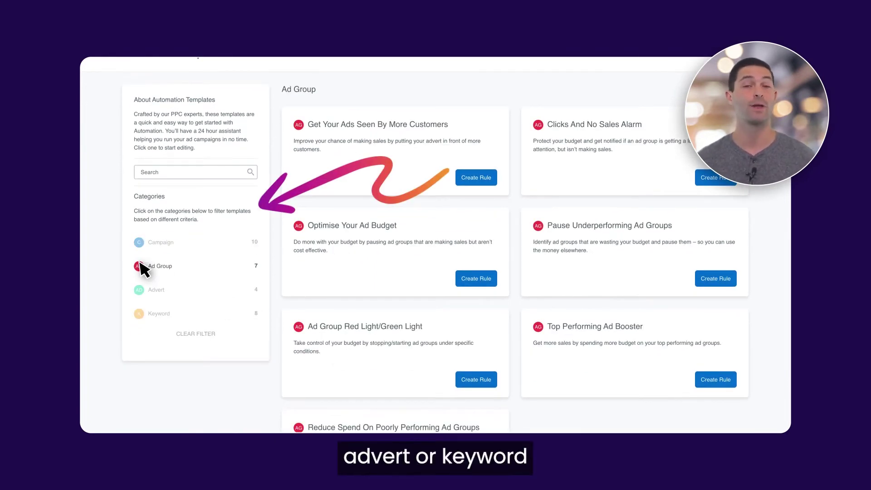
click(199, 335)
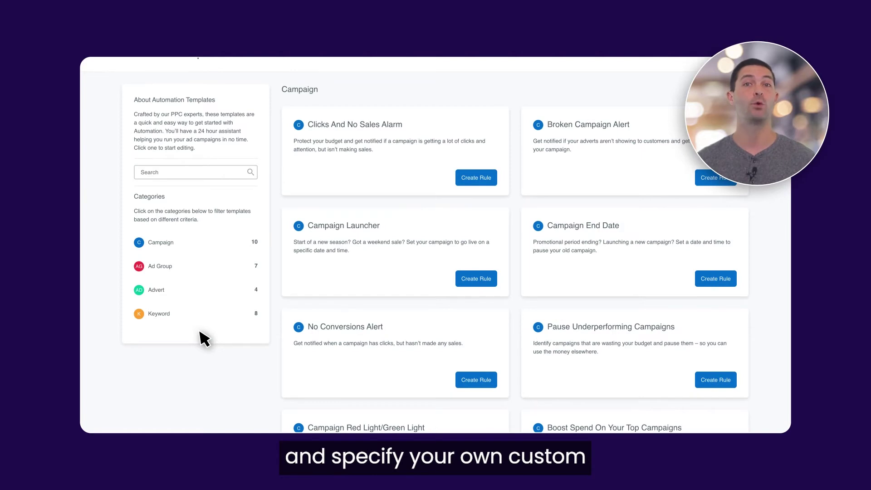
click(134, 170)
text(Pause Underperforming)
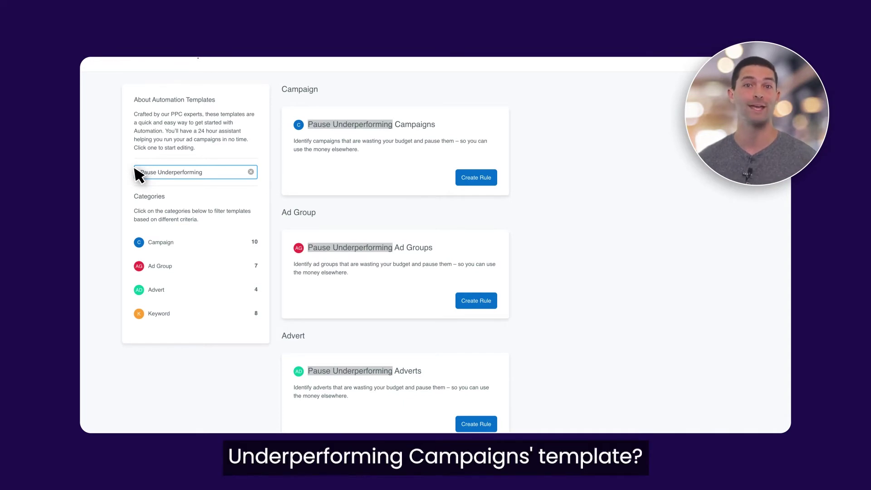
click(250, 172)
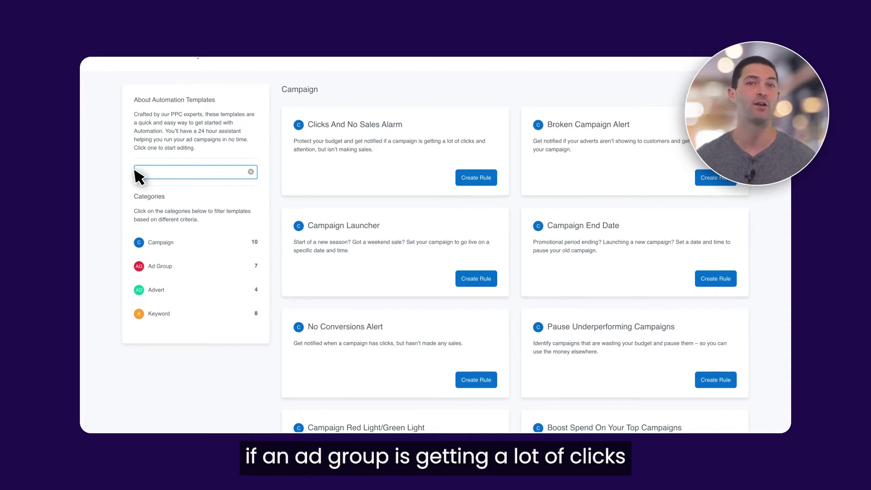
text(Clicks and No Sales)
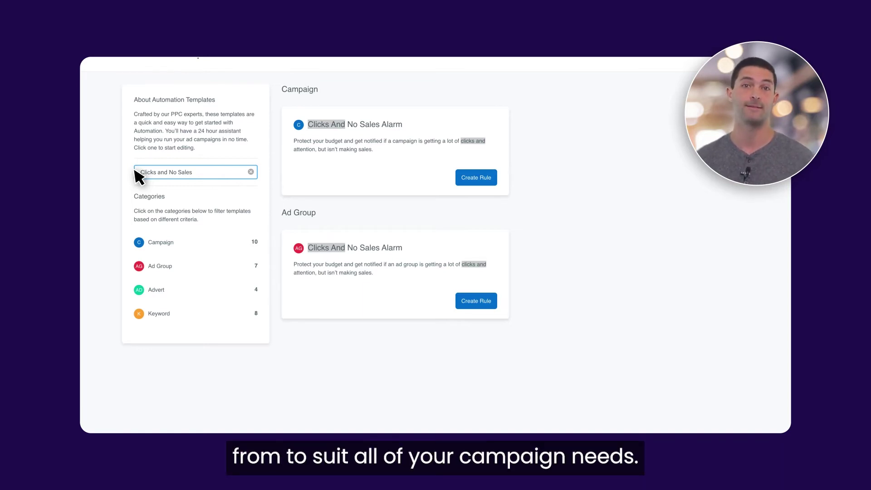
Create the campaign Clicks And No Sales Alarm rule, review its settings, and save it unchanged.
click(479, 179)
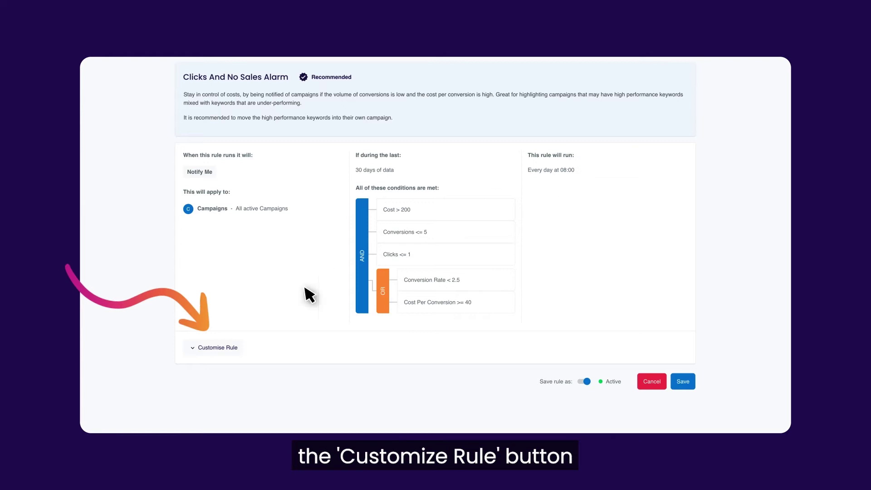
click(192, 347)
scroll(192, 349, down, 3)
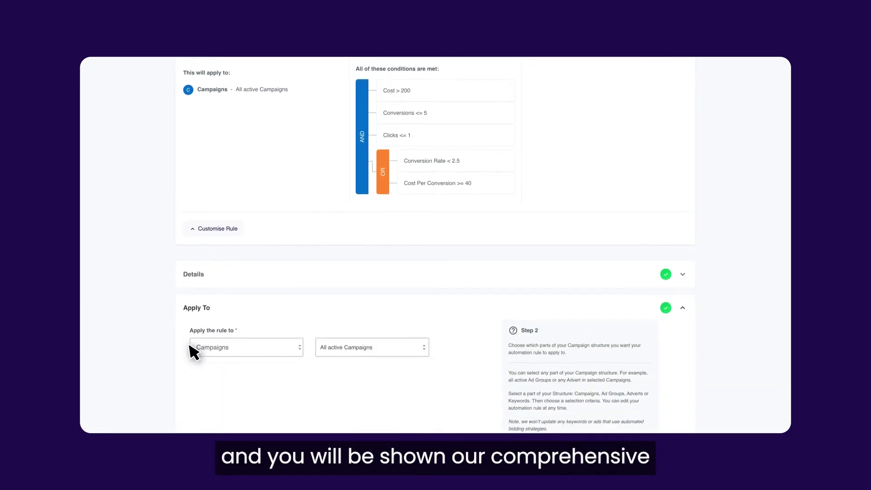
scroll(193, 351, down, 5)
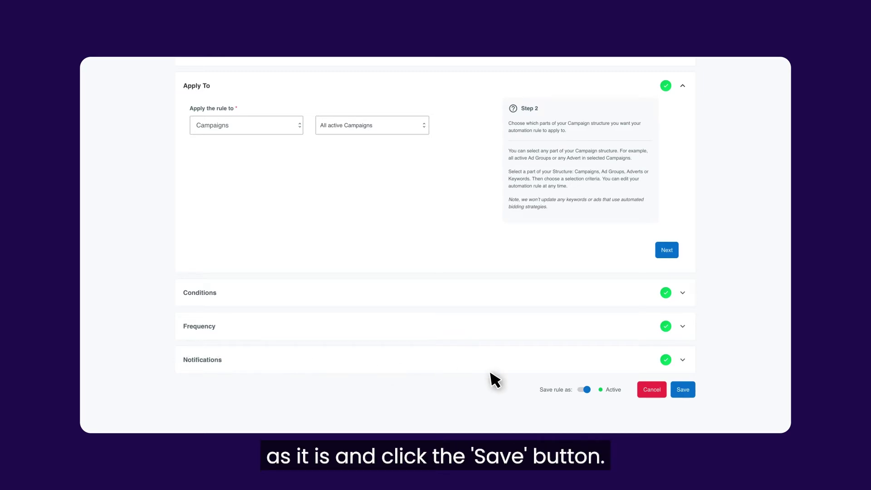
click(682, 391)
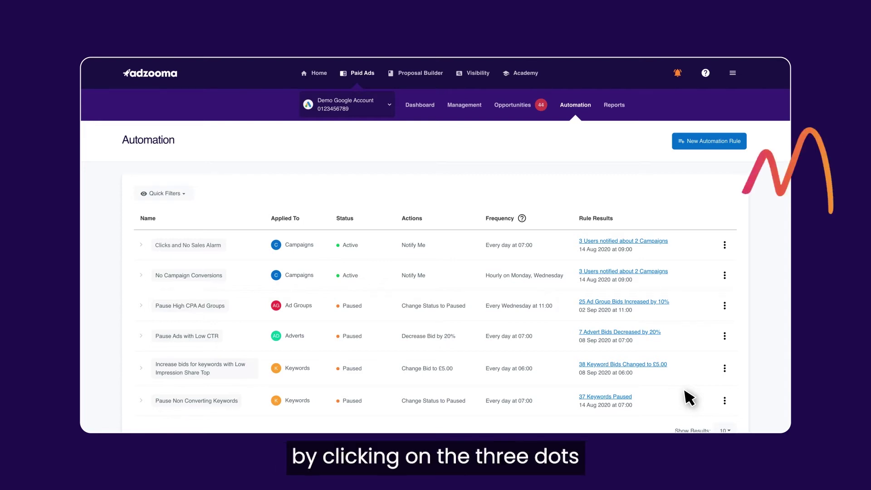
click(725, 246)
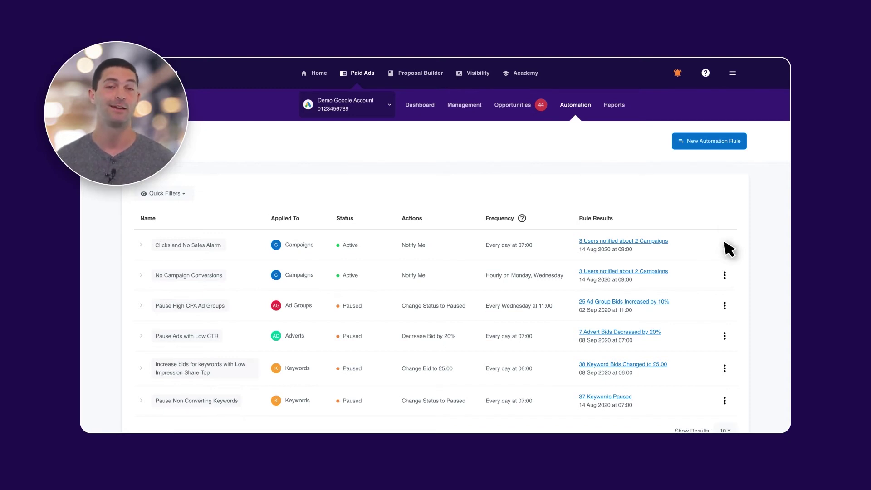
Create a custom rule named 'High Volume, Low Conversion' with a description of its high-spend ad-group purpose.
click(708, 141)
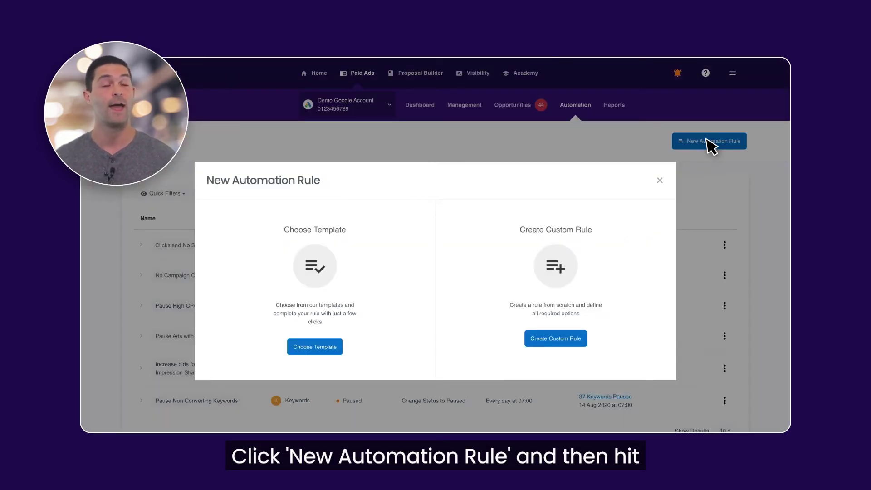
click(576, 338)
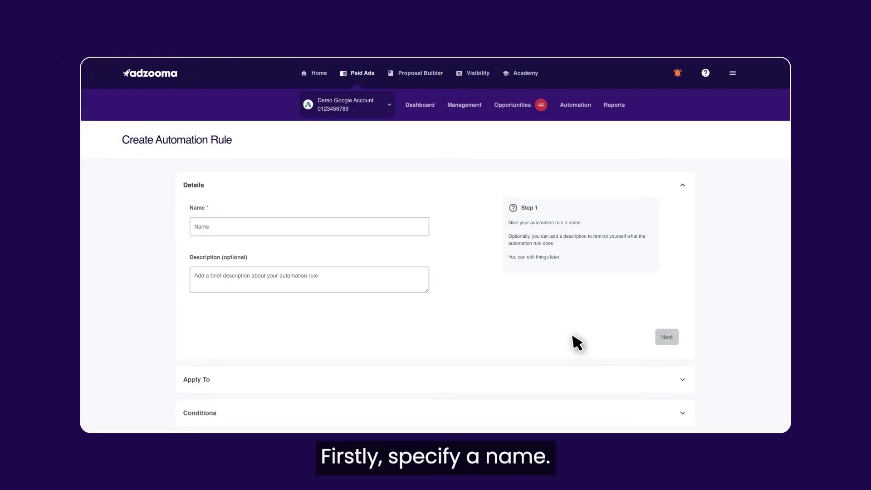
click(195, 229)
text(High Vol)
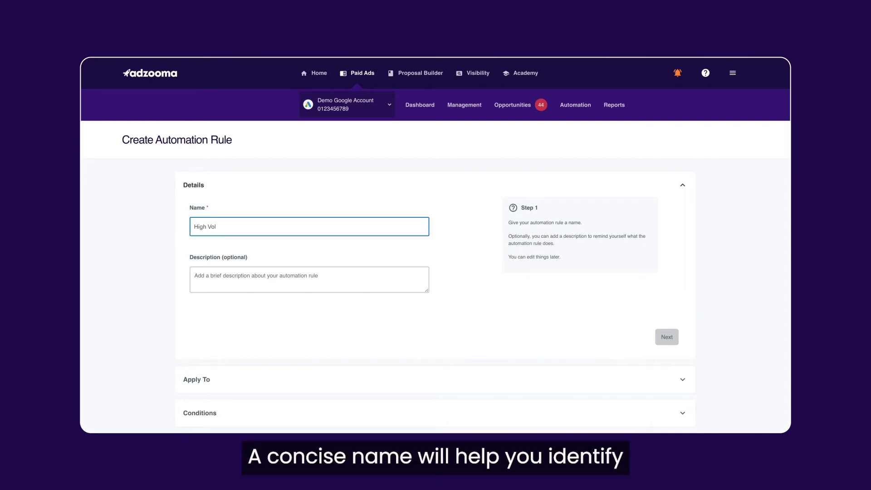
text(ume, Low Conversion)
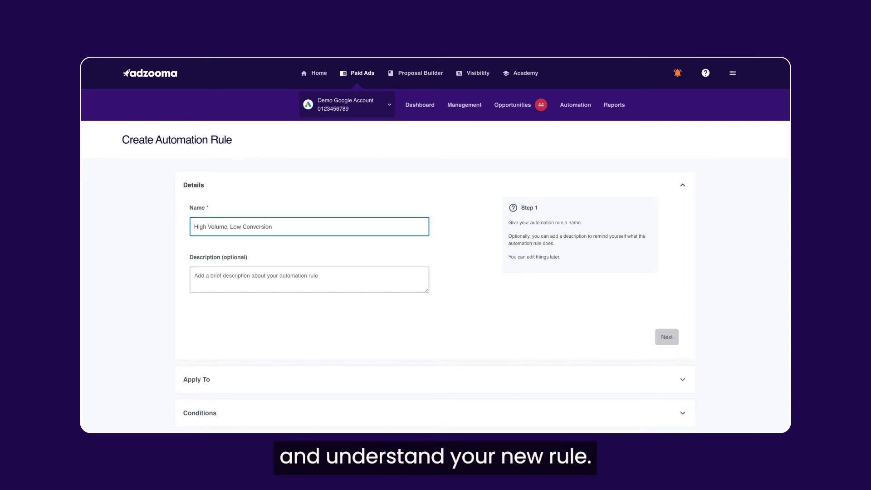
click(188, 229)
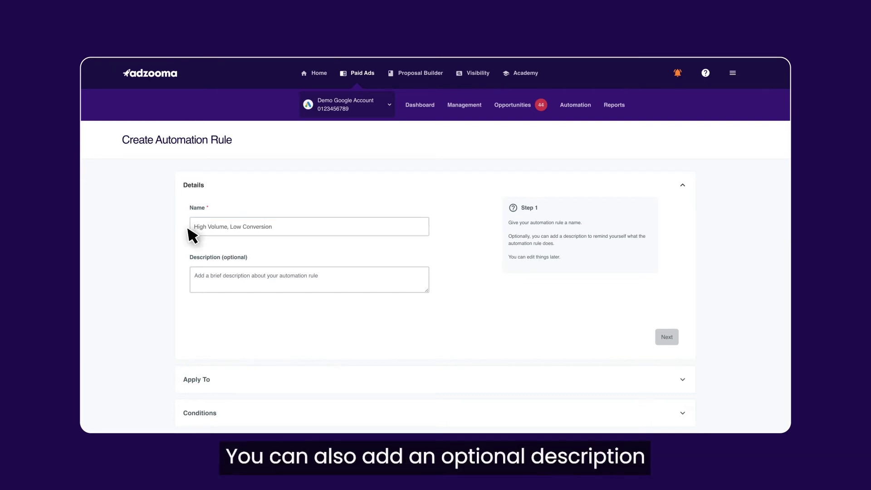
click(191, 284)
text(An alert)
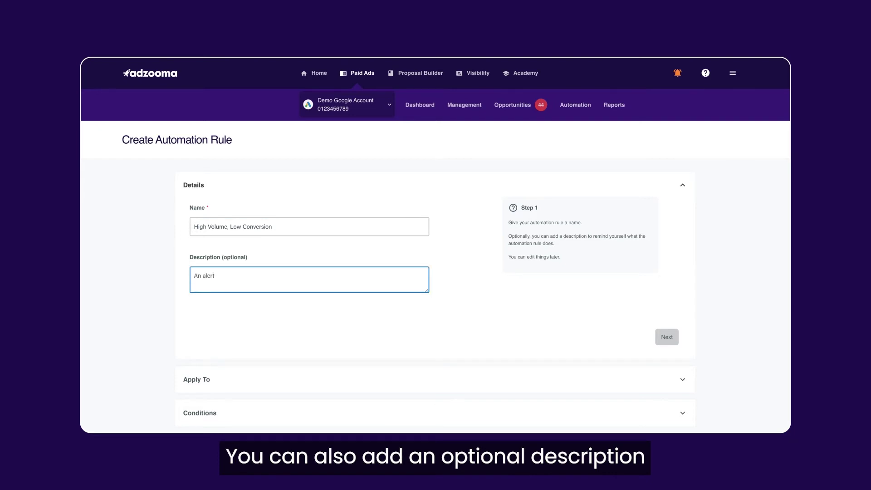
text( for high spend ad groups with convers)
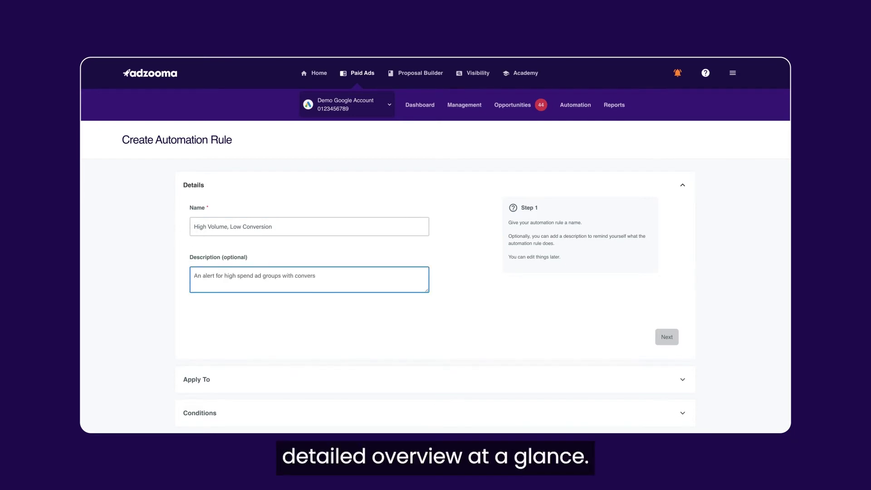
text(ion rates/or cost per conversion that)
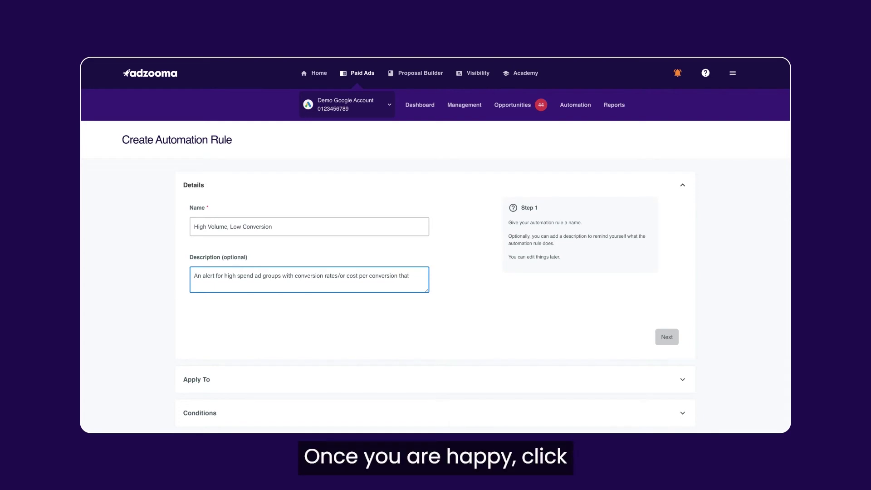
text('s below target)
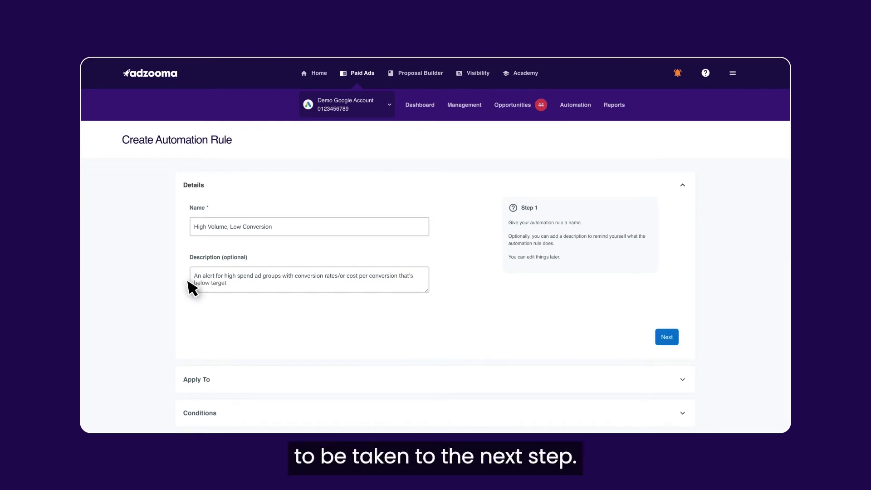
click(669, 339)
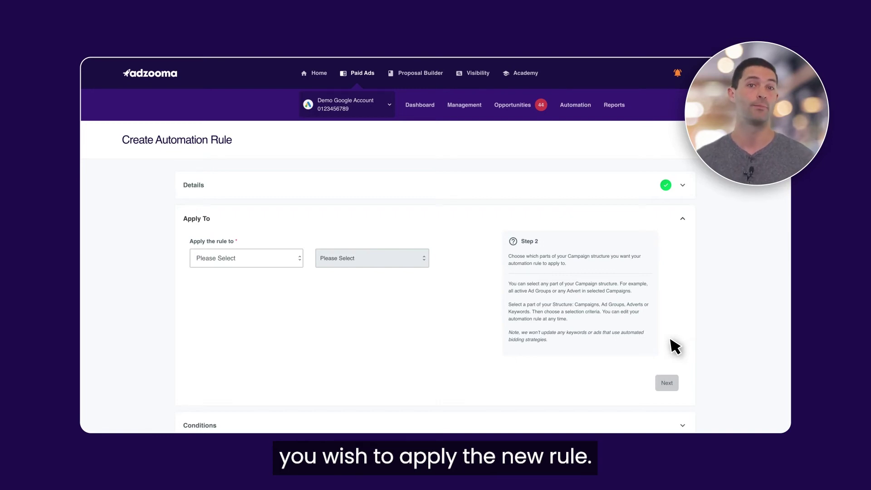
Set the Apply To level to Ad Groups, covering all active Ad Groups.
click(300, 257)
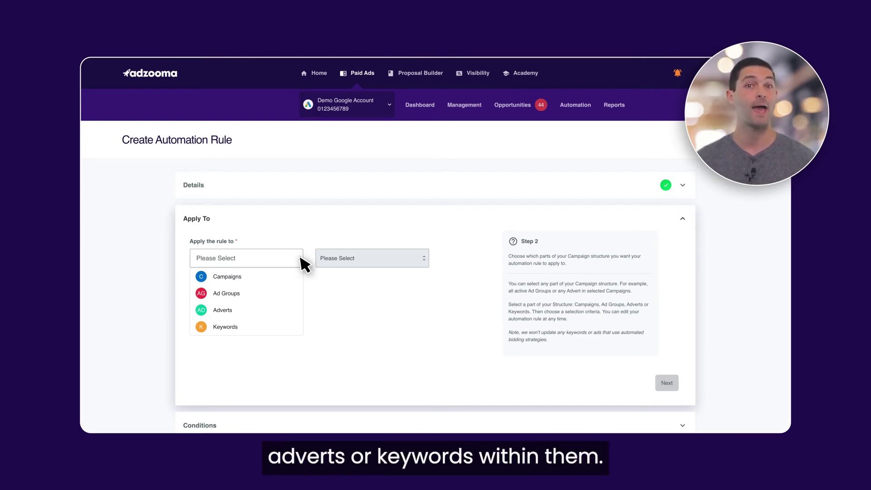
click(233, 294)
click(421, 258)
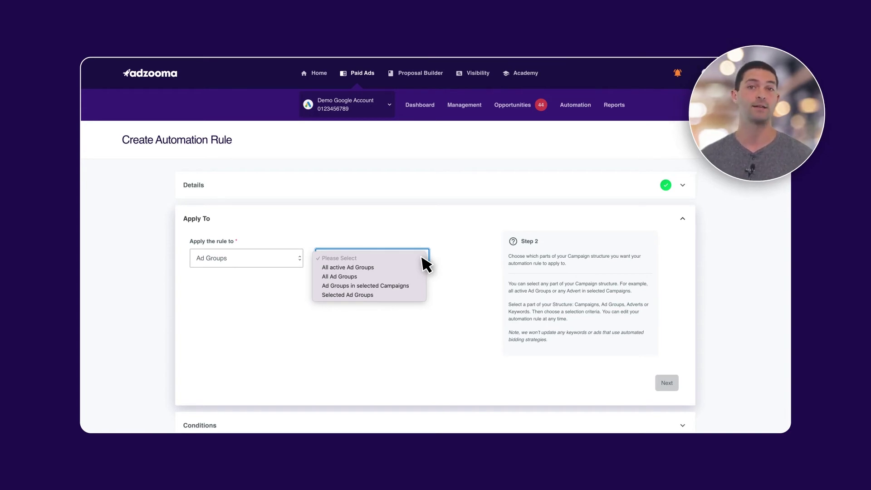
click(363, 268)
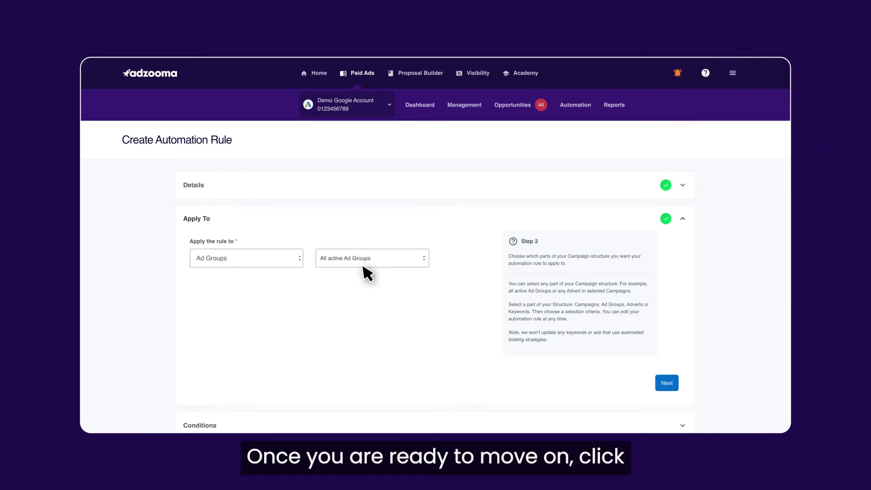
Set the rule's action to Notify Me and its time period to Last Month.
click(671, 385)
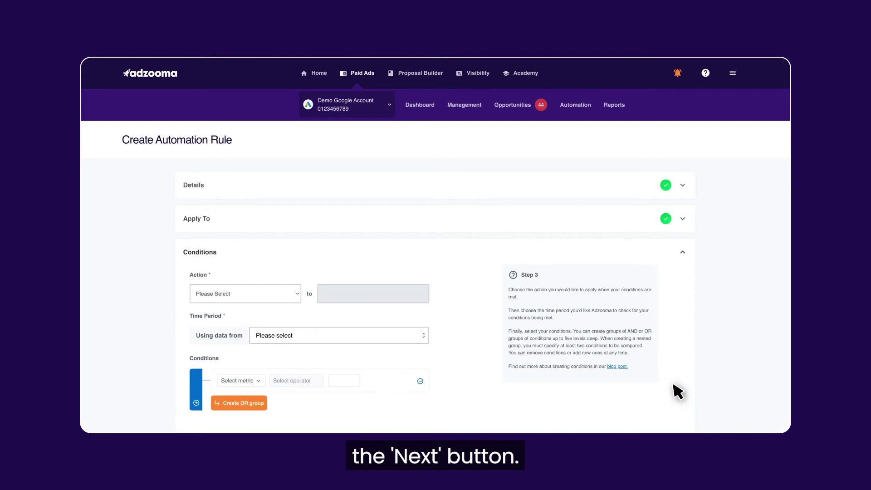
scroll(676, 390, down, 2)
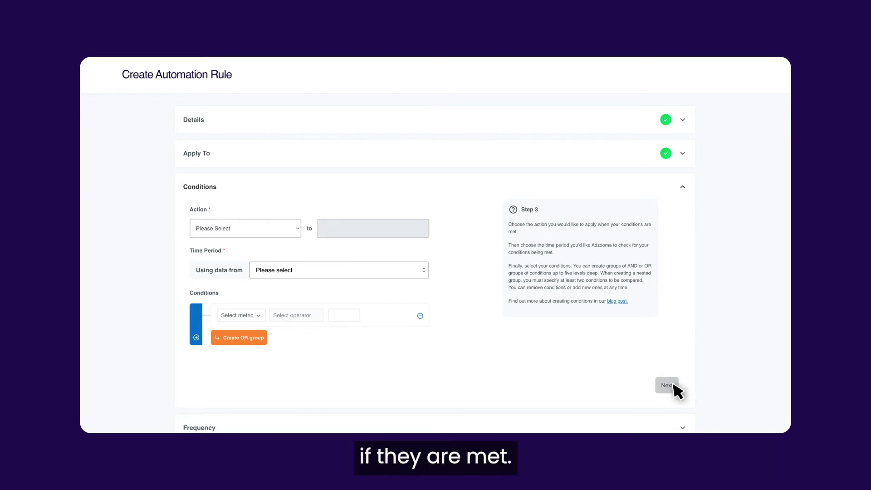
click(299, 231)
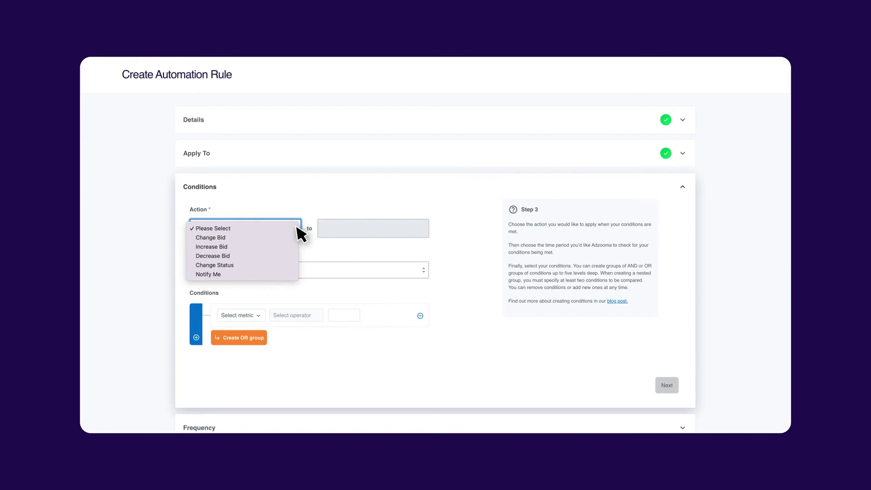
click(216, 274)
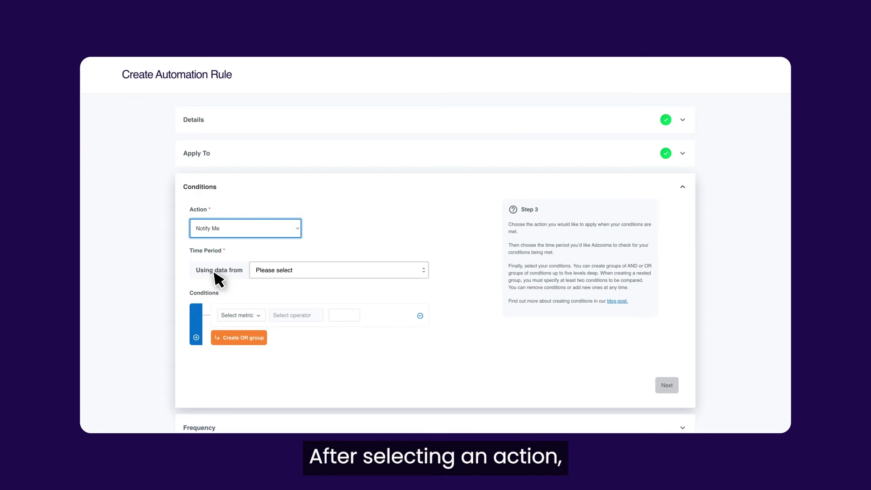
click(421, 271)
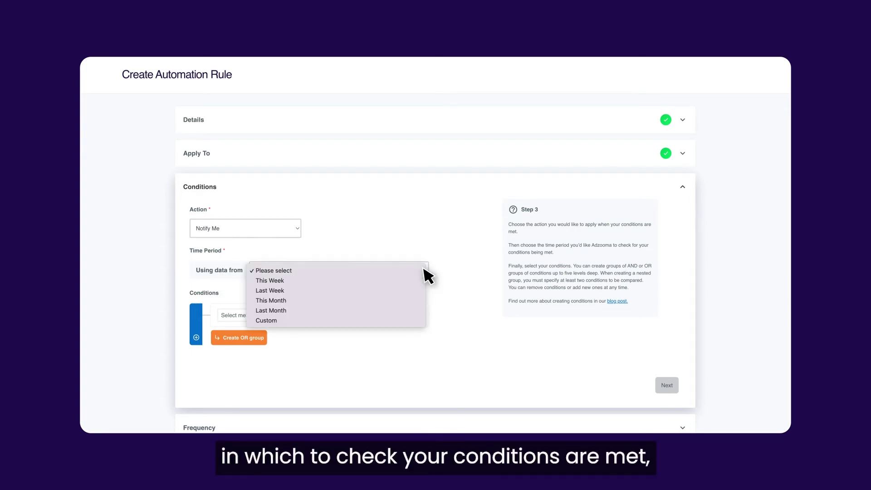
click(300, 311)
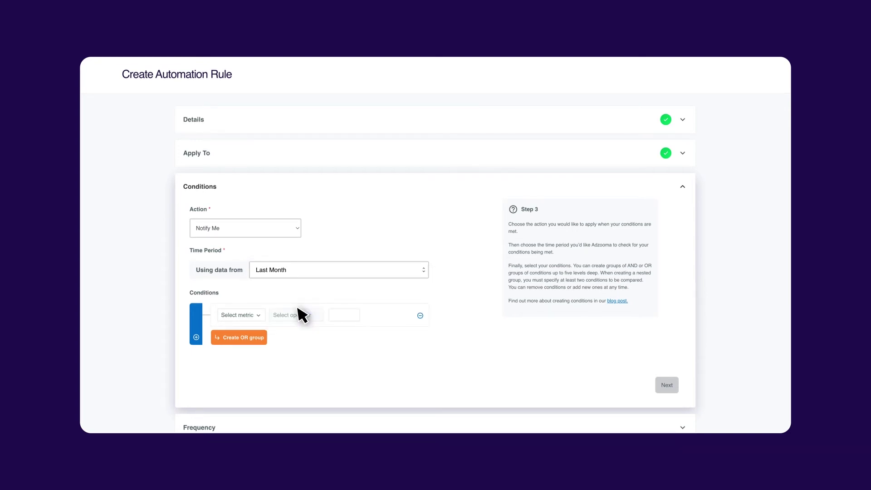
scroll(300, 315, down, 1)
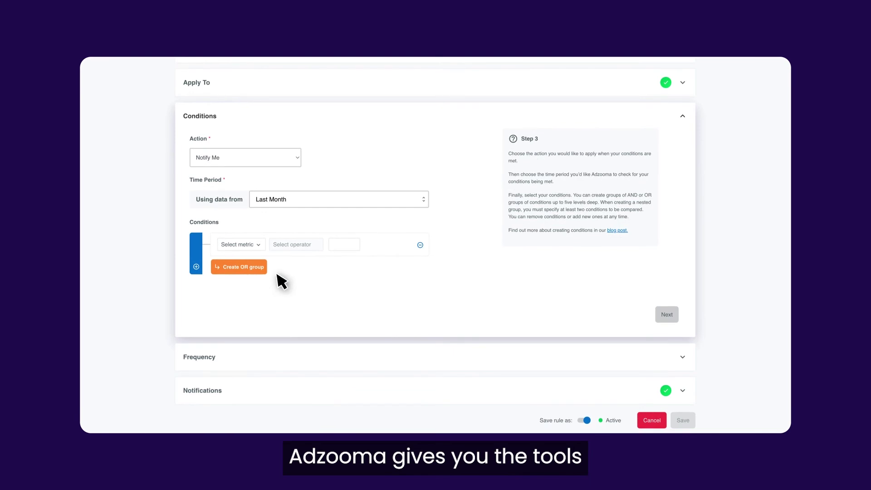
Add the first AND condition: Cost greater than £200.
click(261, 246)
click(237, 326)
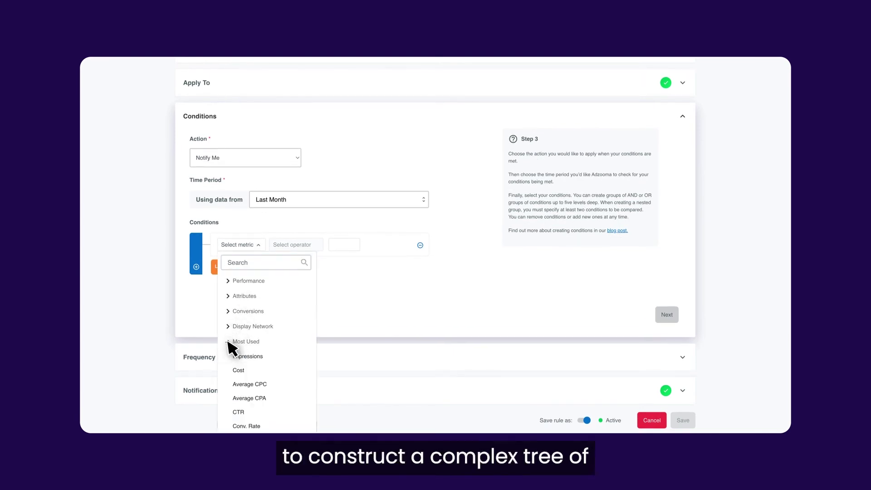
click(238, 369)
click(296, 247)
click(275, 296)
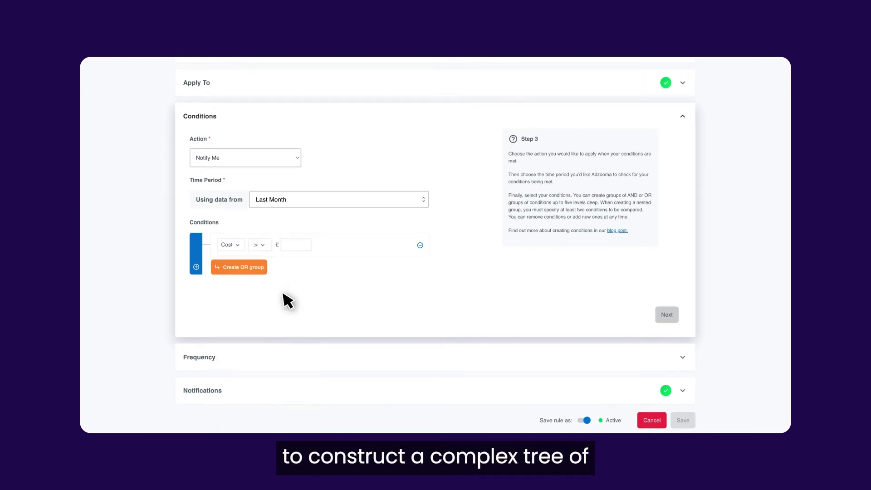
click(287, 246)
text(200)
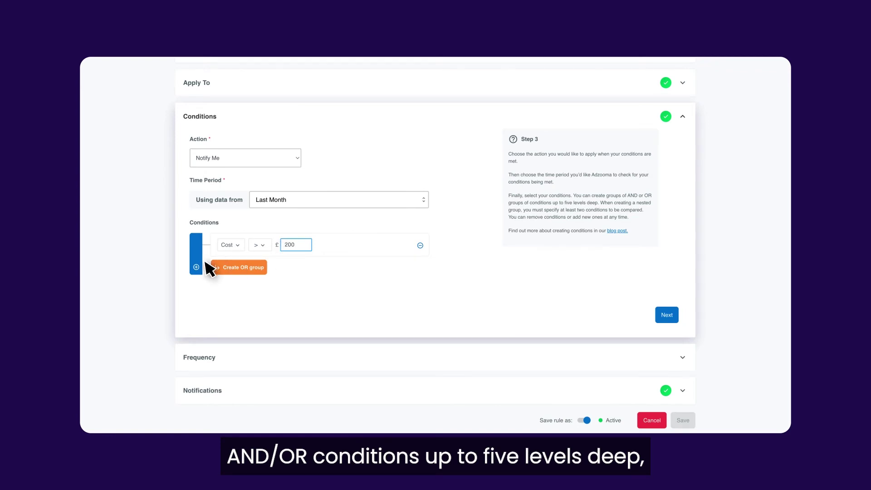
Add a second AND condition: Clicks greater than 100.
click(200, 266)
click(260, 286)
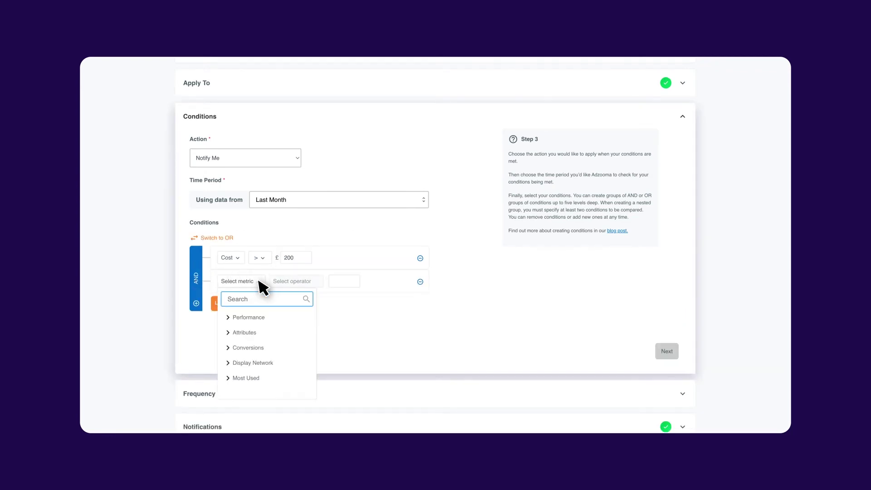
click(231, 378)
scroll(235, 371, down, 2)
click(238, 350)
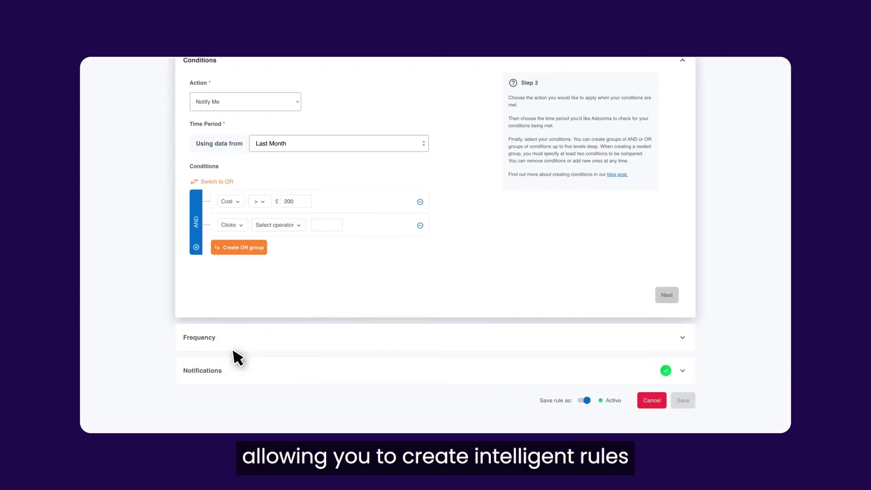
click(299, 226)
click(289, 278)
click(288, 227)
text(10)
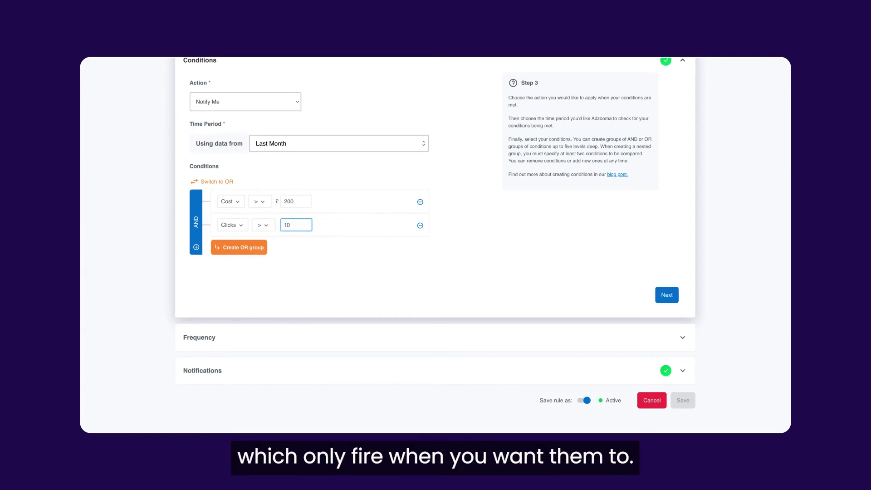
text(0)
Add a third AND condition: Conversions greater than or equal to 2.
click(196, 248)
click(257, 250)
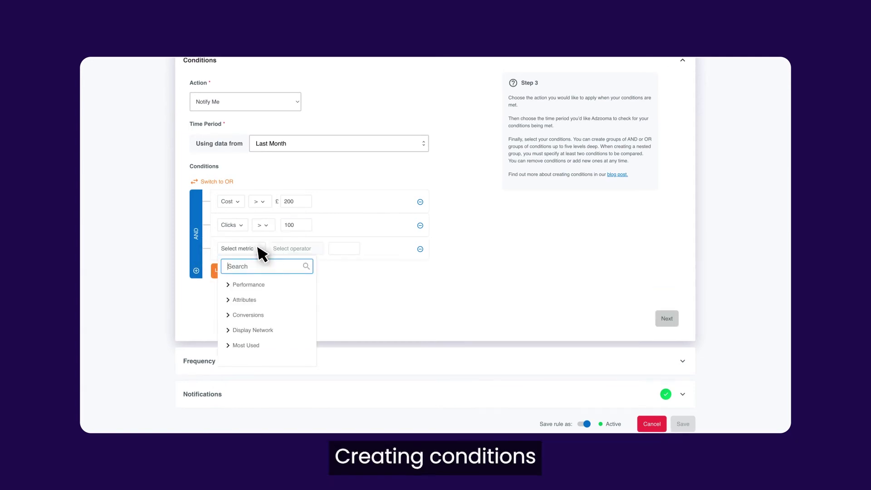
click(233, 316)
click(247, 330)
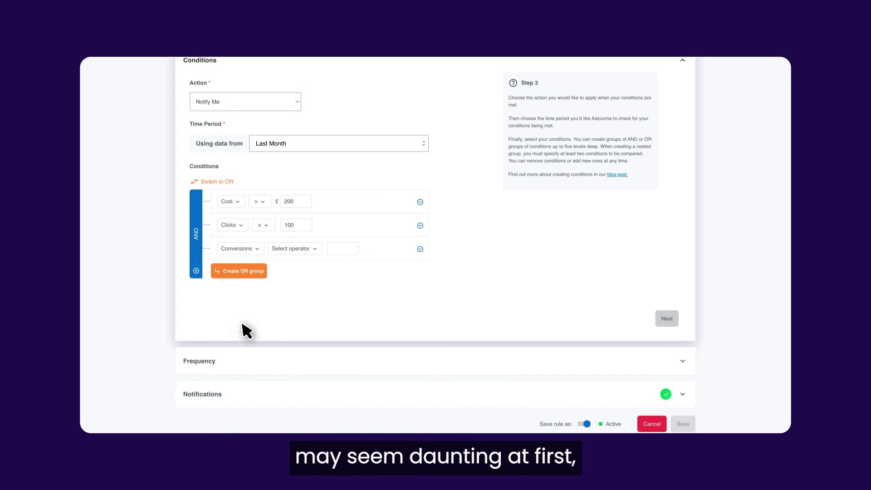
click(313, 249)
click(301, 323)
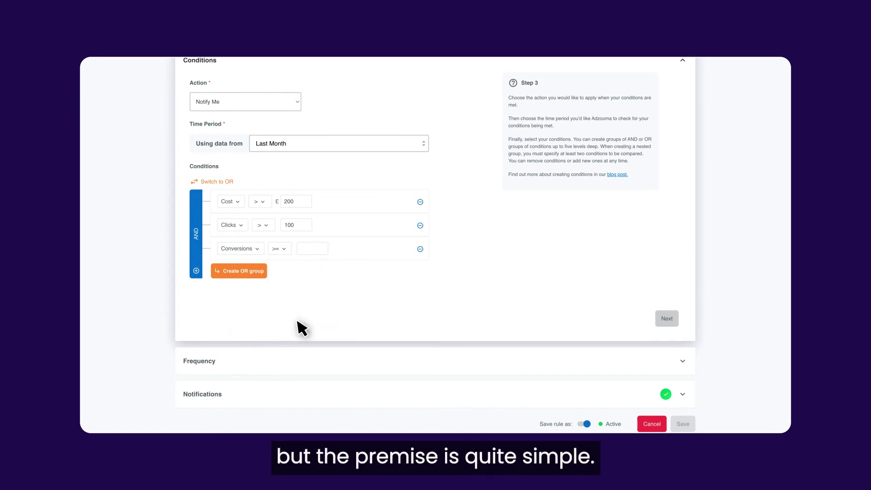
click(299, 250)
text(2)
Start a nested OR group with the condition Conv. Rate below 2.5%.
click(221, 272)
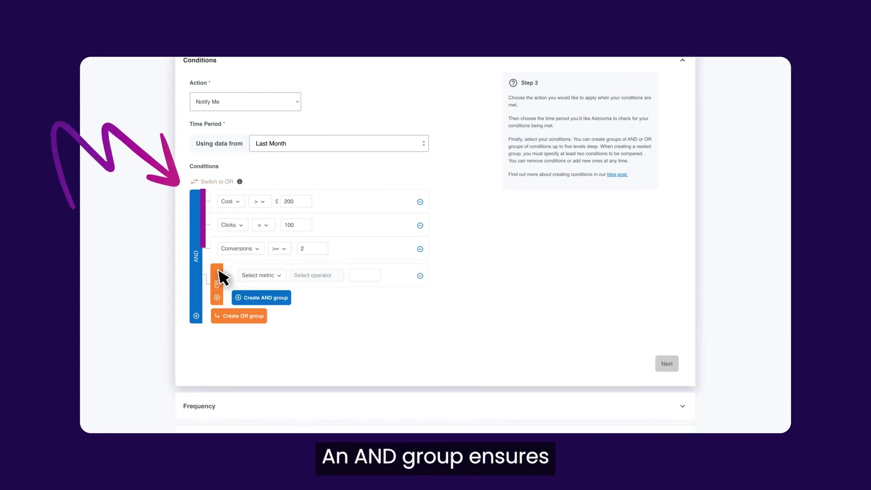
click(280, 276)
click(254, 371)
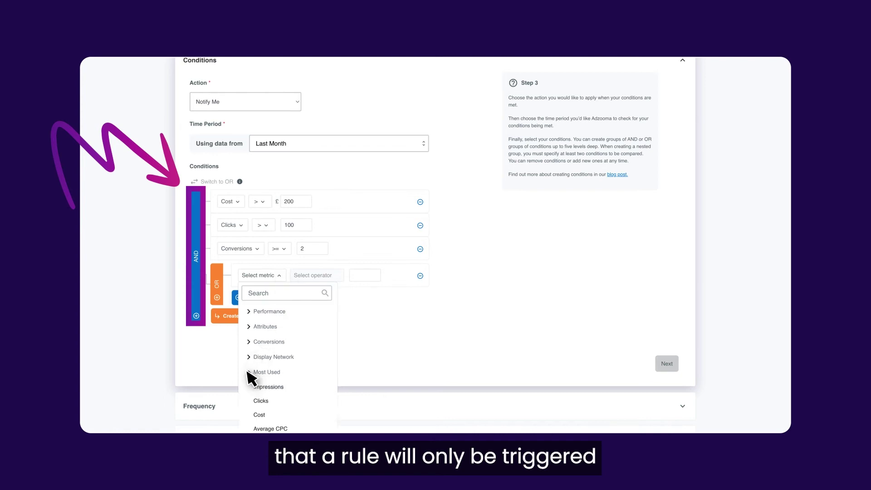
scroll(249, 379, down, 2)
click(266, 395)
click(323, 199)
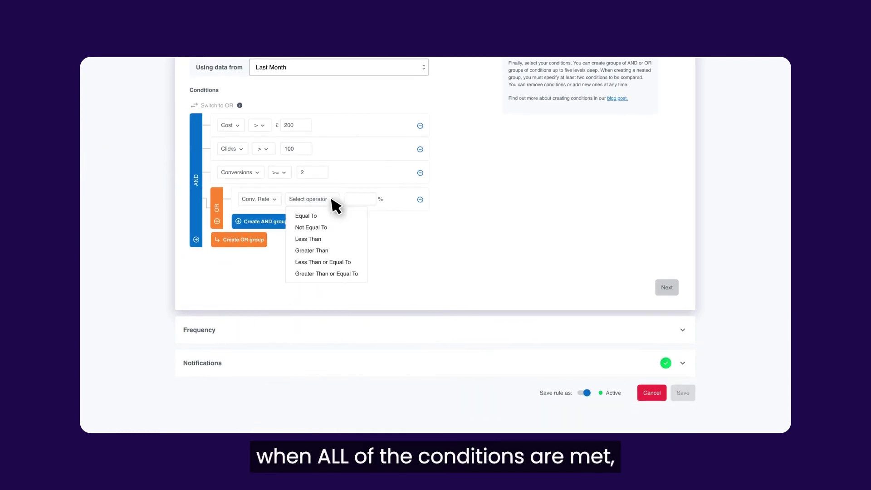
click(318, 242)
click(325, 199)
text(2.5)
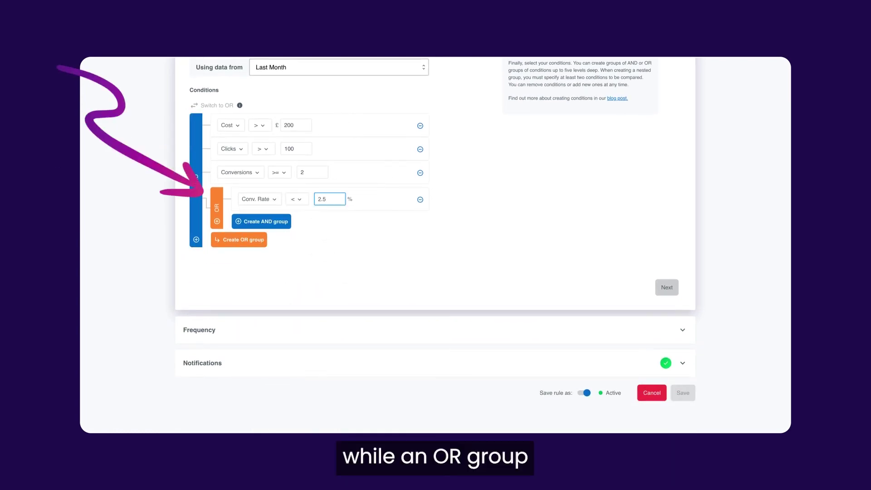
Add Cost Per Conversion >= £4 to the OR group and finish the conditions.
click(216, 222)
click(258, 222)
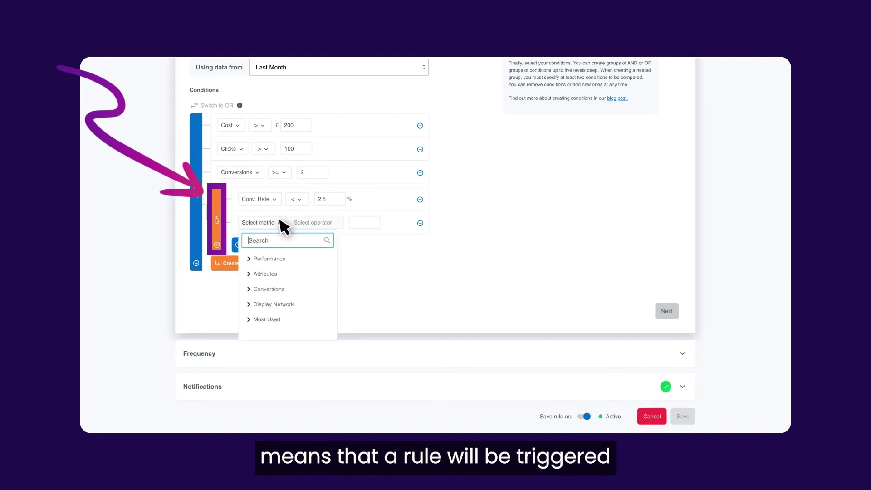
click(253, 305)
click(263, 379)
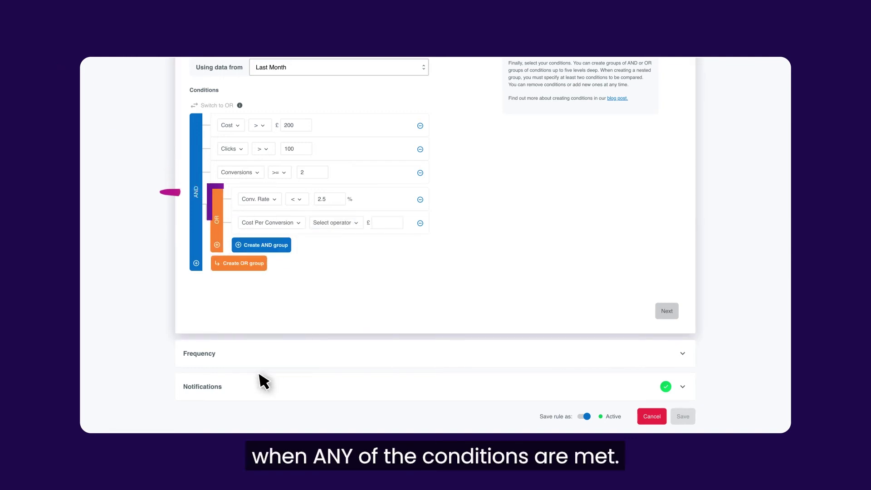
click(358, 225)
click(352, 297)
click(347, 223)
text(40)
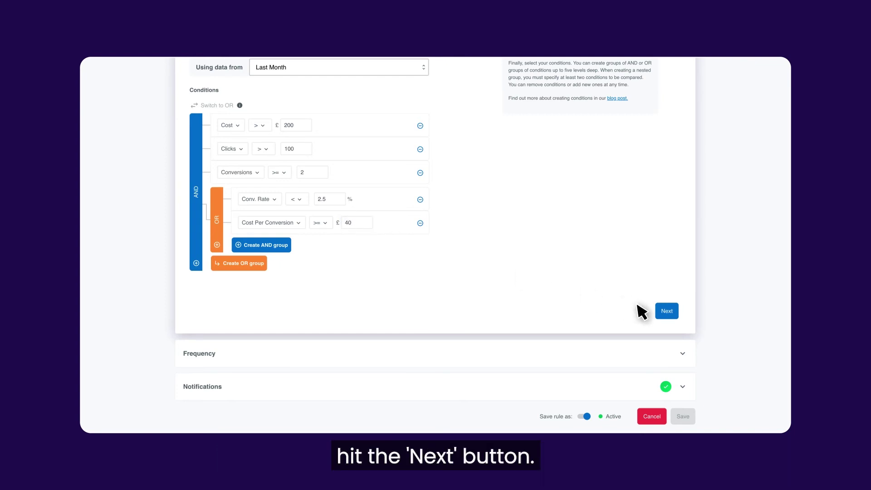
click(667, 311)
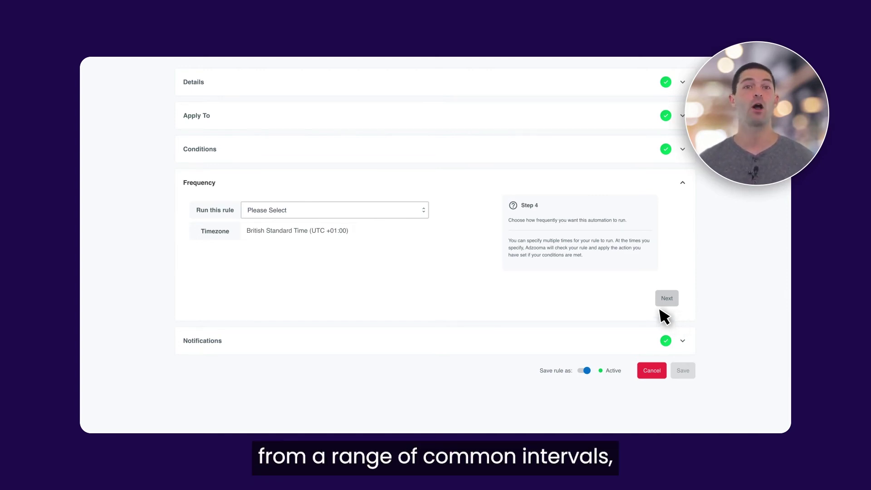
Schedule the rule to run daily at 08:00 British Standard Time.
click(425, 211)
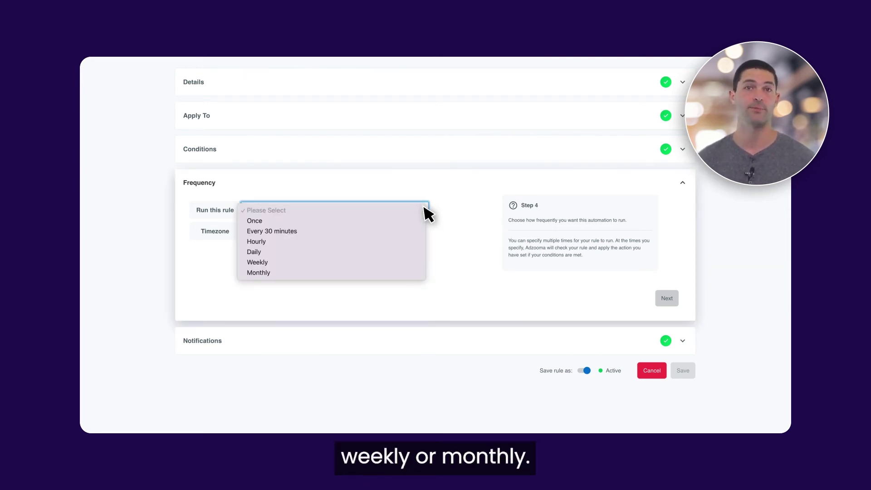
click(253, 251)
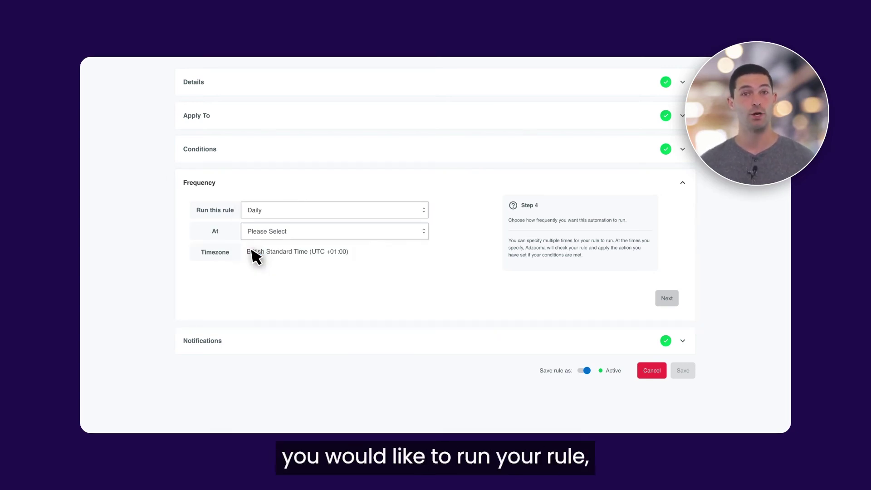
click(417, 231)
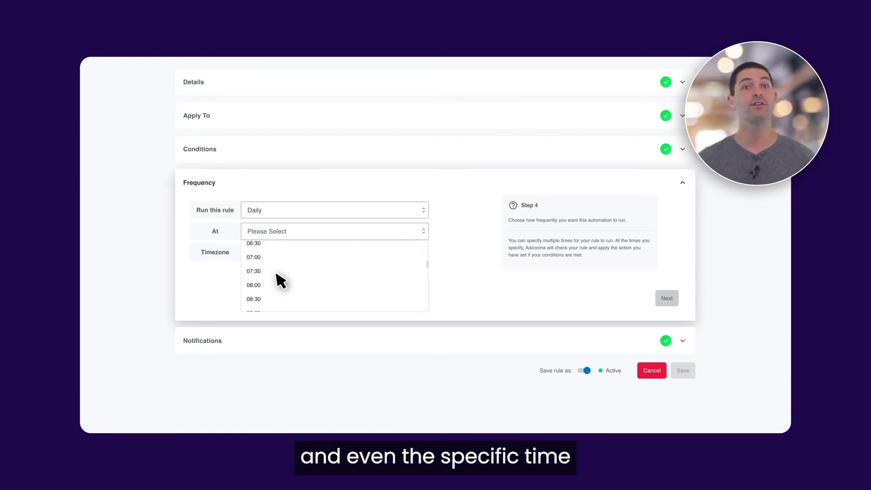
click(252, 285)
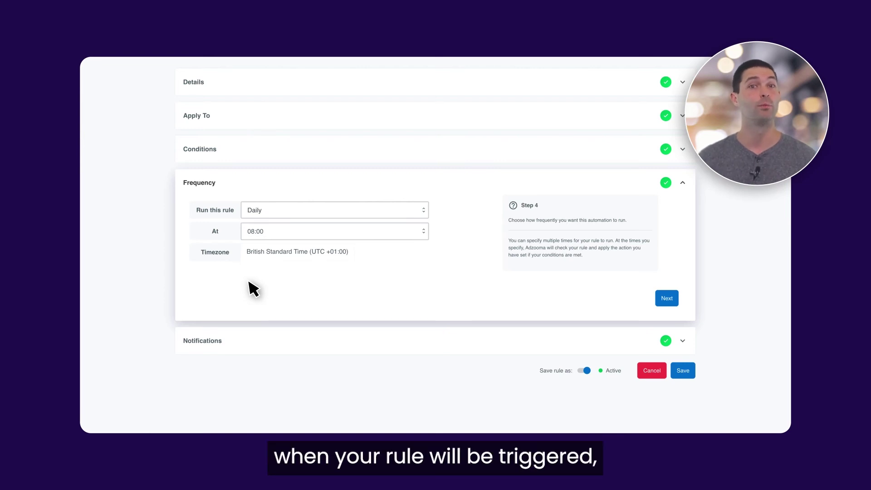
click(669, 301)
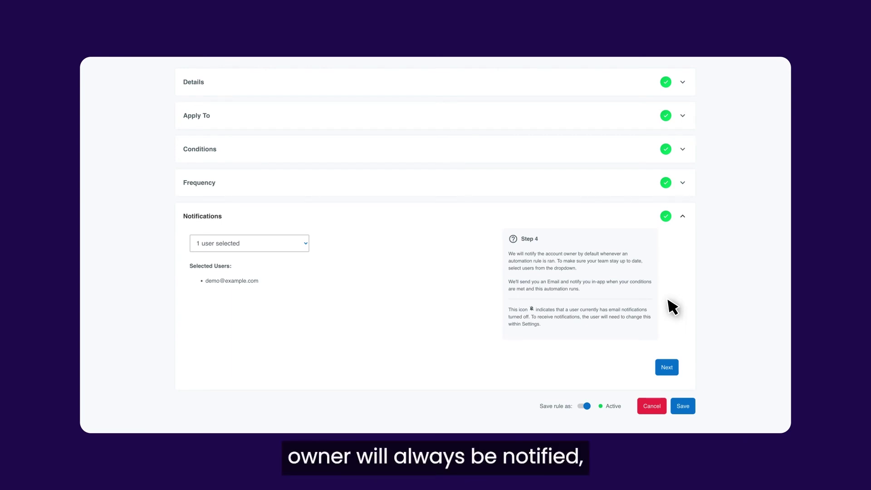
Add a second user to the rule's notification recipients and complete the Notifications section.
click(304, 244)
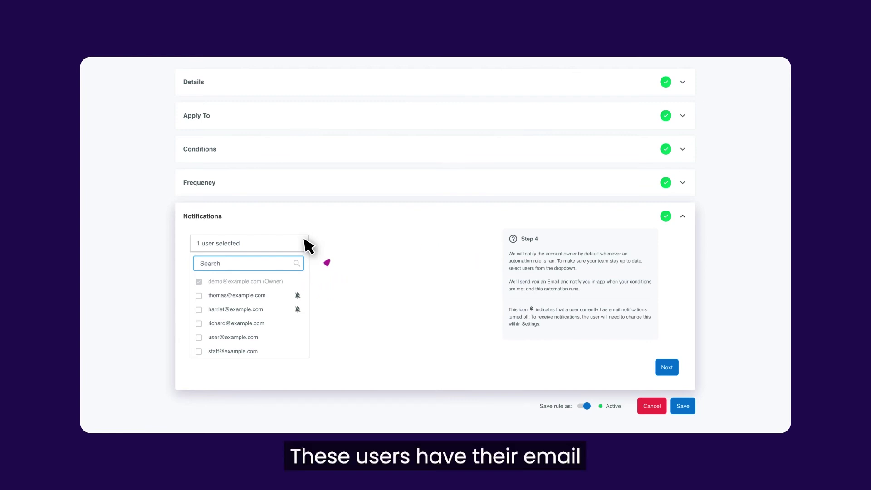
click(199, 323)
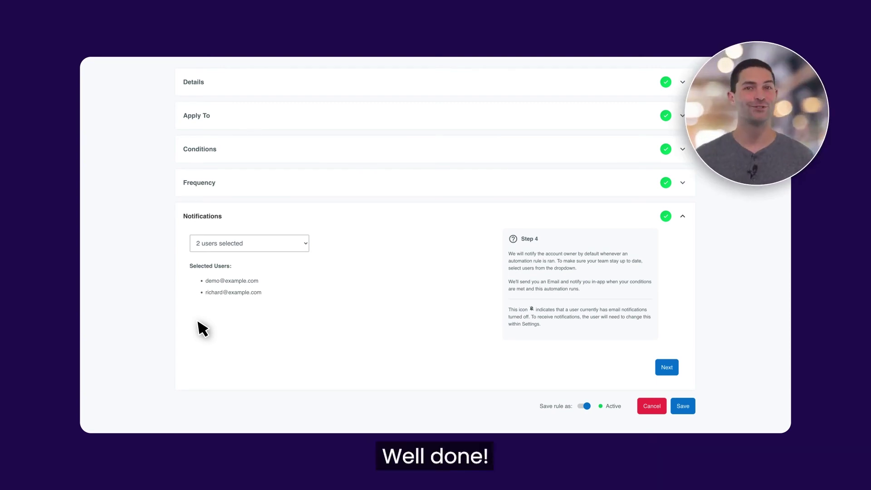
click(682, 217)
scroll(685, 220, up, 3)
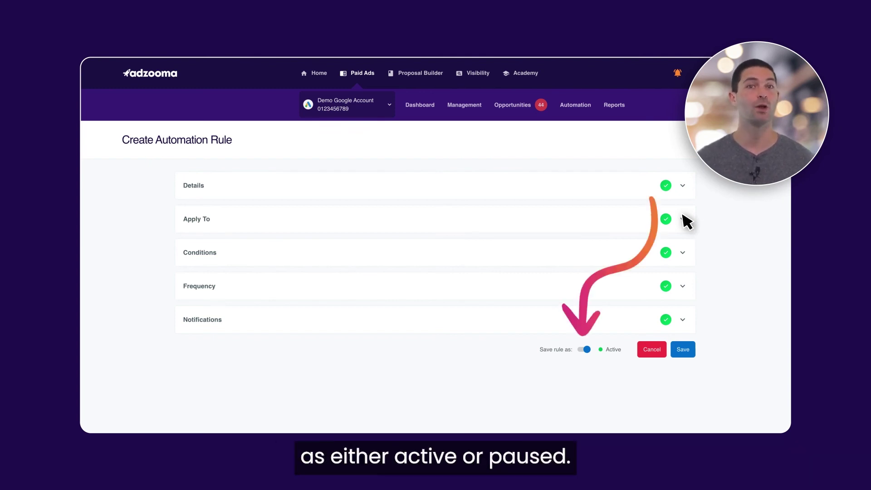
Save the High Volume Low Conversion rule with 'Save rule as' set to Active.
click(581, 349)
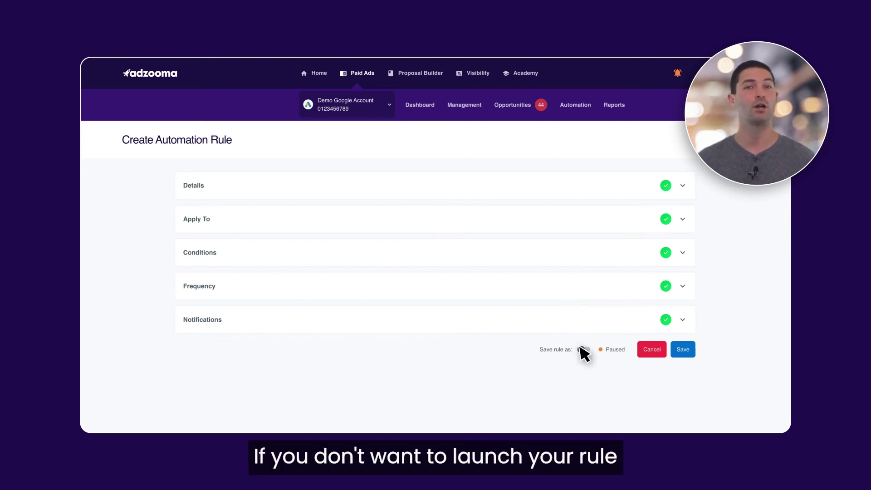
click(583, 349)
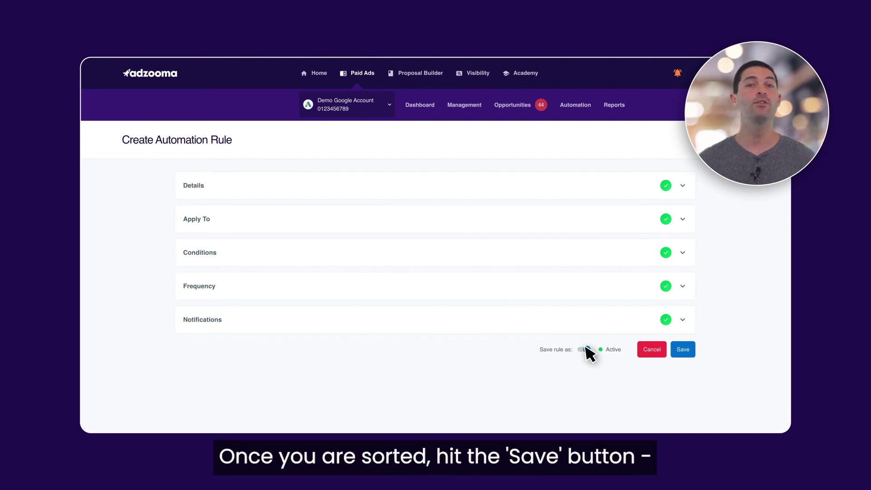
click(682, 350)
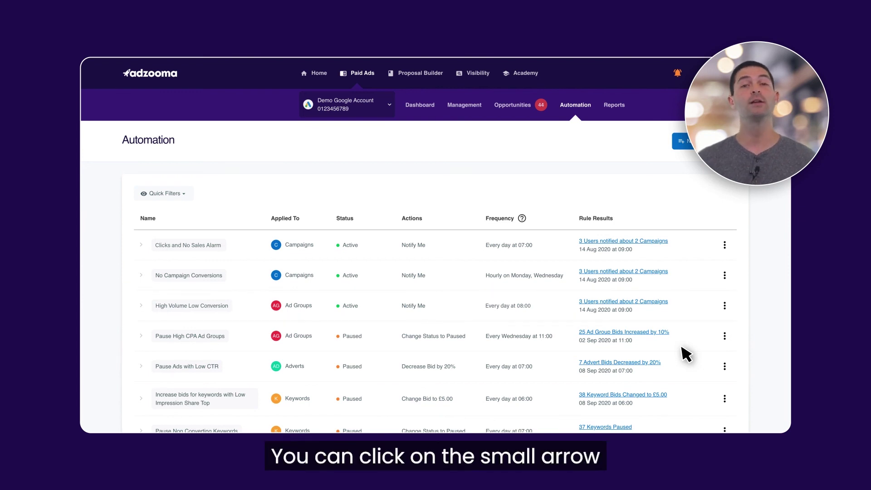
Expand the High Volume Low Conversion row to show its description, AND/OR conditions and recipients.
click(141, 306)
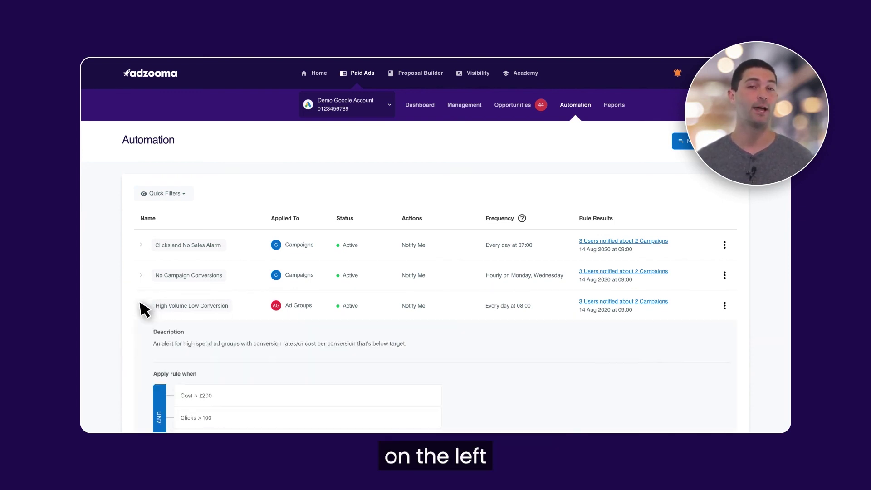
scroll(141, 309, down, 5)
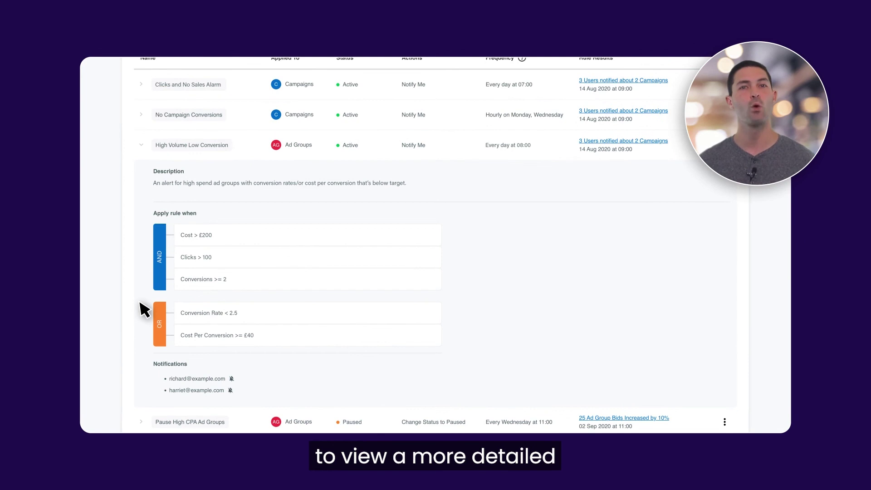